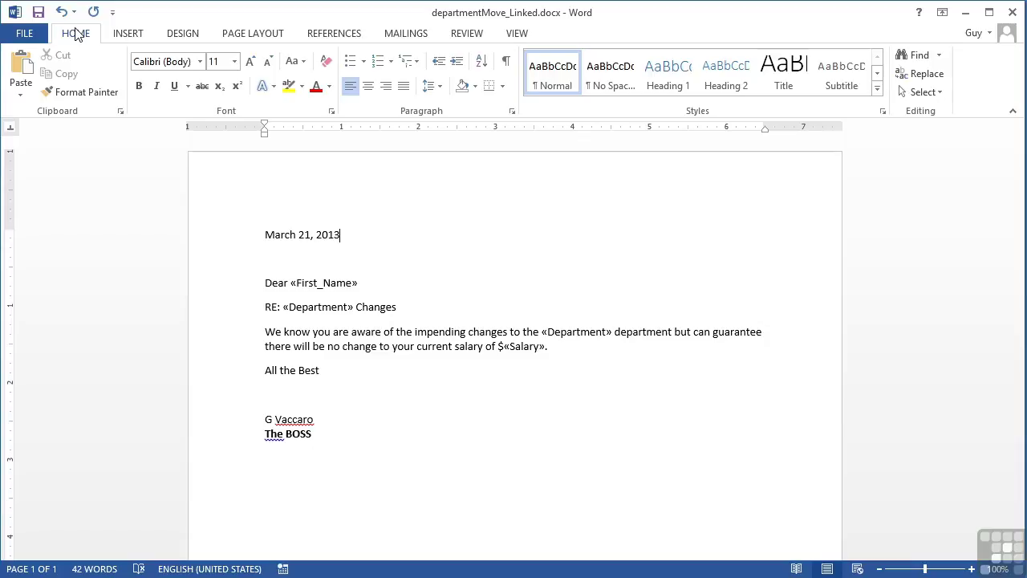
# Step: Examine the First_Name, Department and Salary merge fields in the letter
pyautogui.click(363, 285)
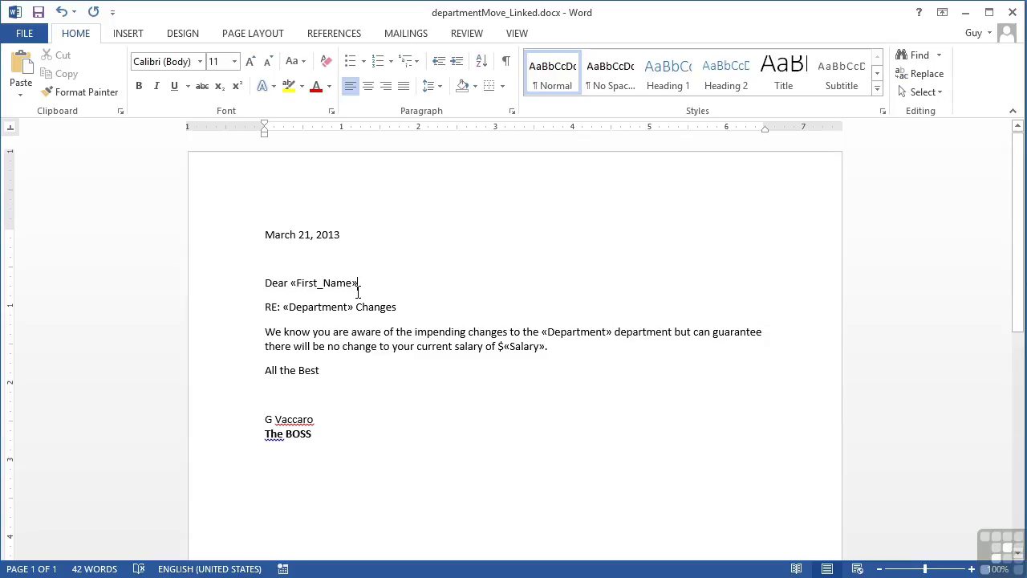
pyautogui.click(327, 308)
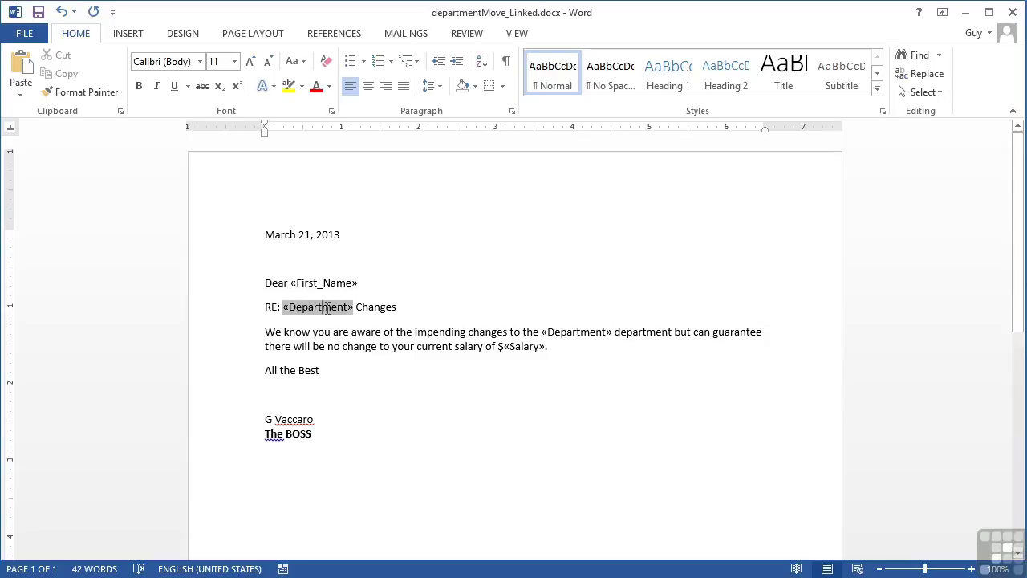
pyautogui.click(529, 350)
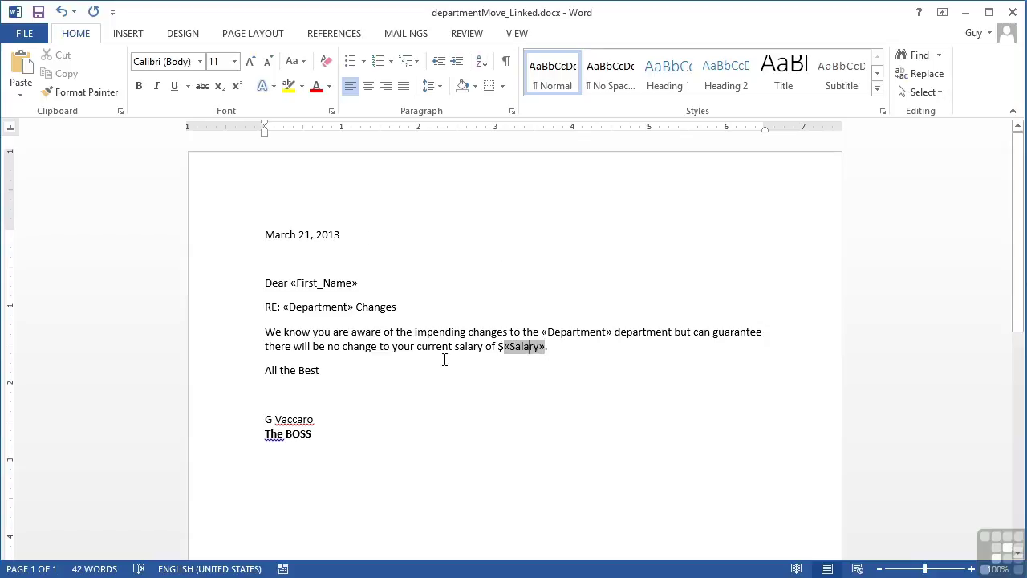
# Step: Preview the merge results, browse through several recipient records, and return to the merge field view
pyautogui.click(406, 33)
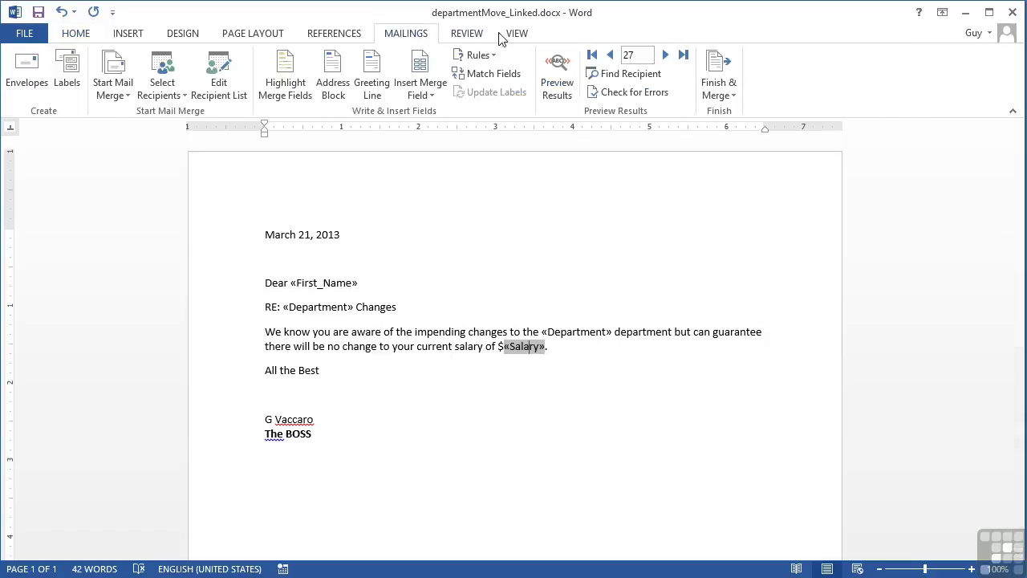
pyautogui.click(557, 76)
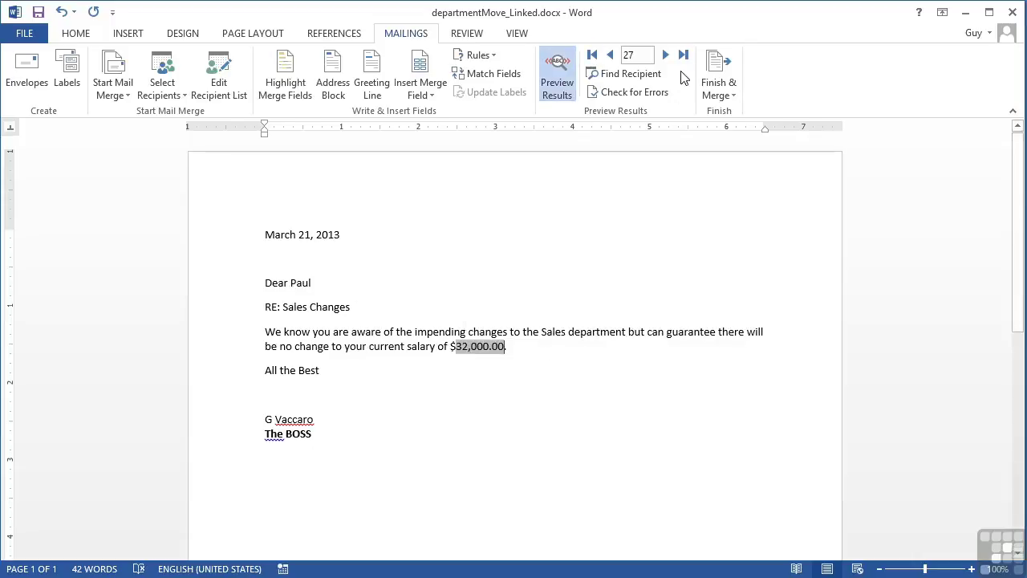
pyautogui.click(670, 58)
pyautogui.click(665, 55)
pyautogui.click(665, 55)
pyautogui.click(665, 55)
pyautogui.click(665, 55)
pyautogui.click(610, 55)
pyautogui.click(610, 55)
pyautogui.click(557, 76)
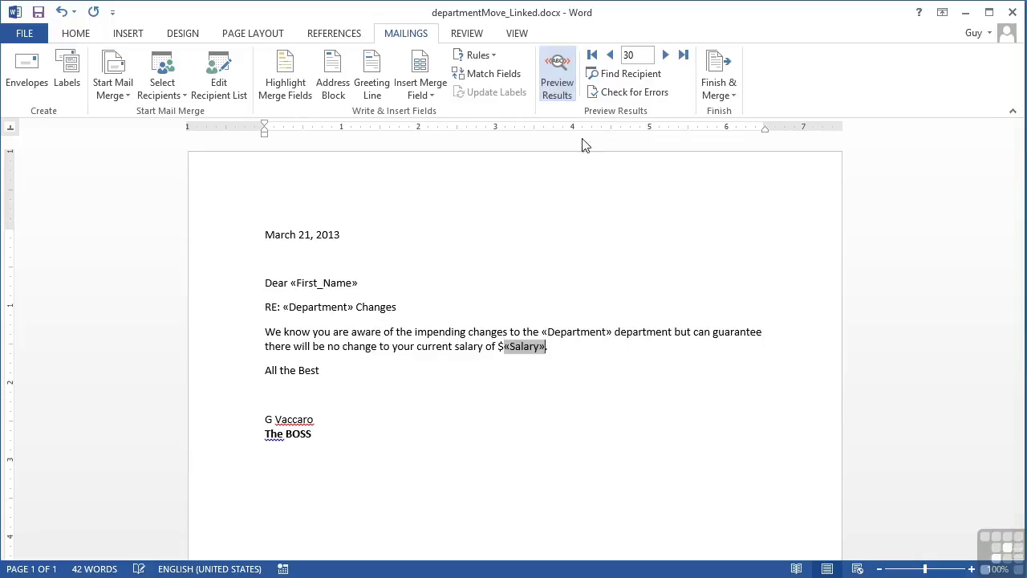
# Step: Set staff.docx from Clients\Word2013\WorkingFiles\Chapter 11 on the C: drive as the existing recipient list for the letter
pyautogui.click(173, 97)
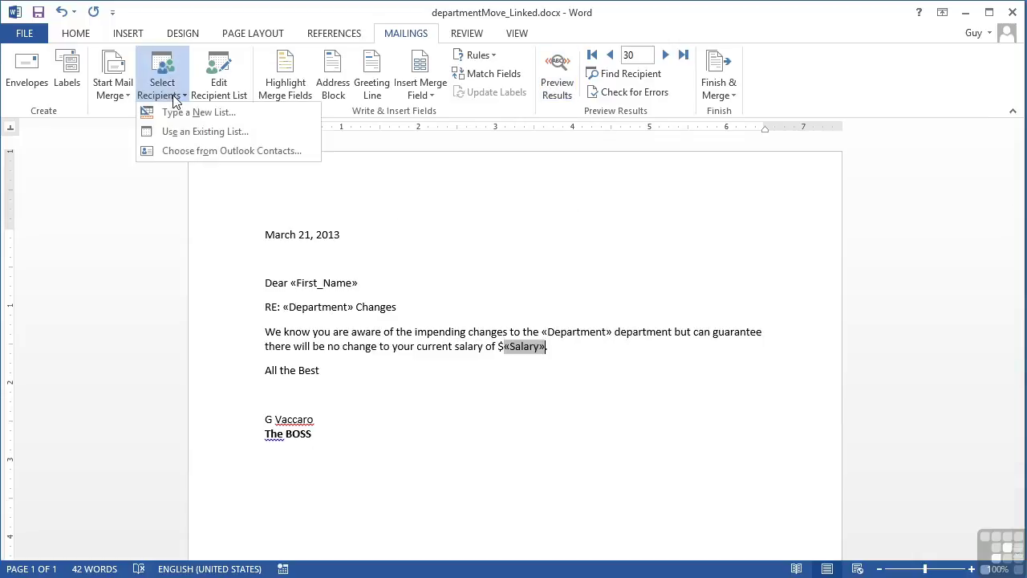
pyautogui.click(180, 138)
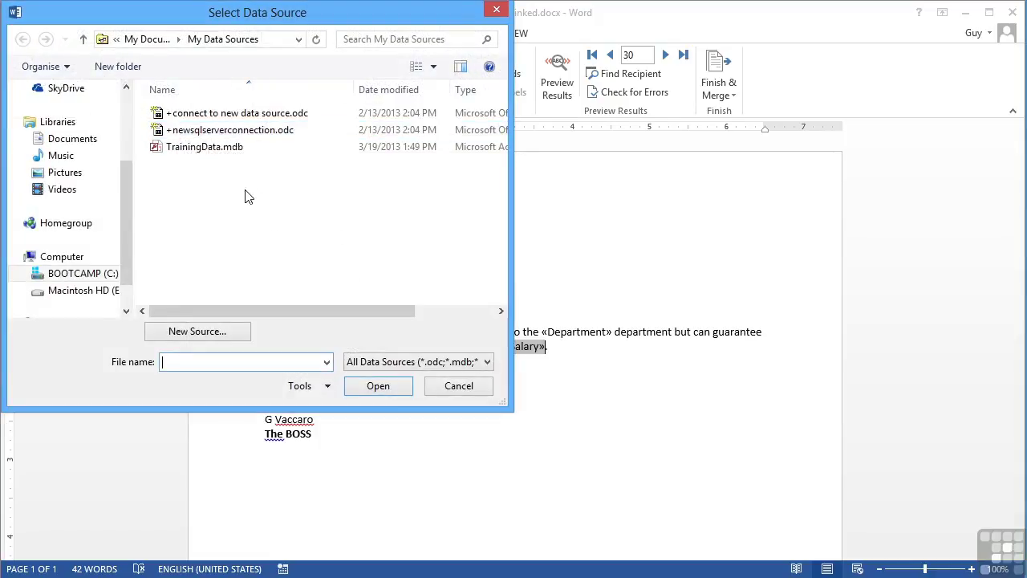
pyautogui.click(77, 274)
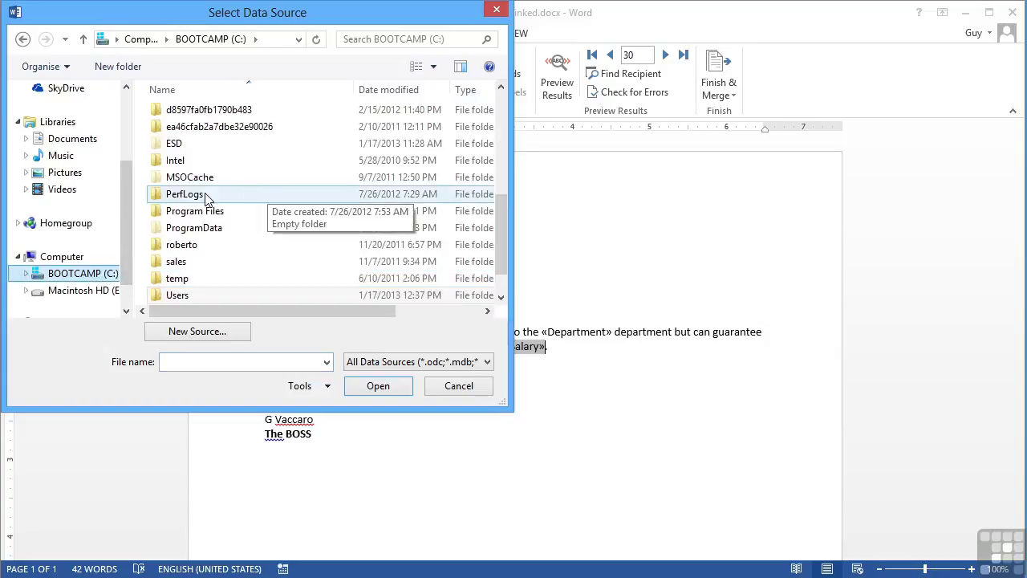
pyautogui.click(204, 198)
pyautogui.scroll(1, 204, 198)
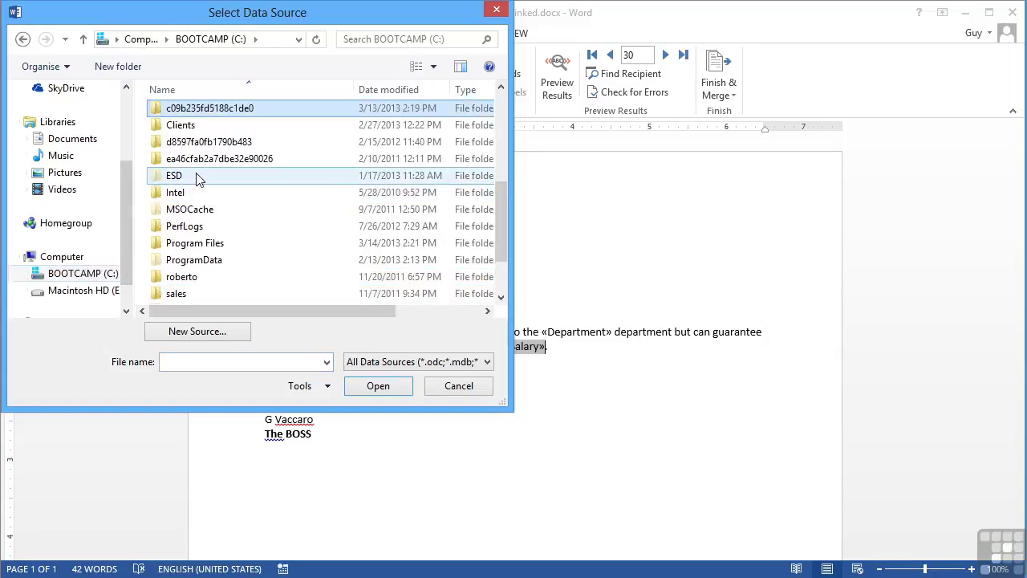
pyautogui.doubleClick(180, 130)
pyautogui.doubleClick(200, 211)
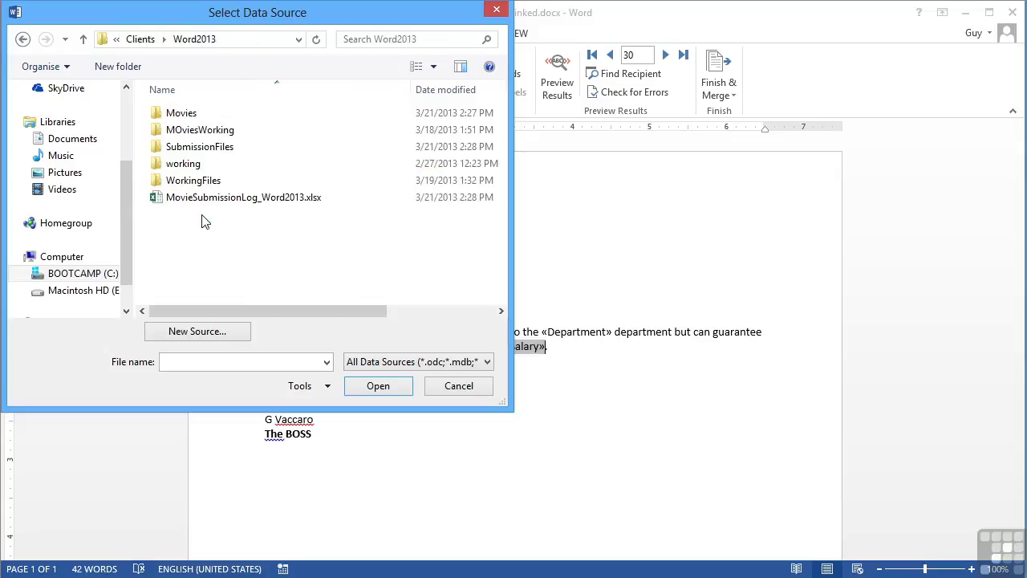
pyautogui.doubleClick(203, 188)
pyautogui.doubleClick(205, 287)
pyautogui.click(188, 271)
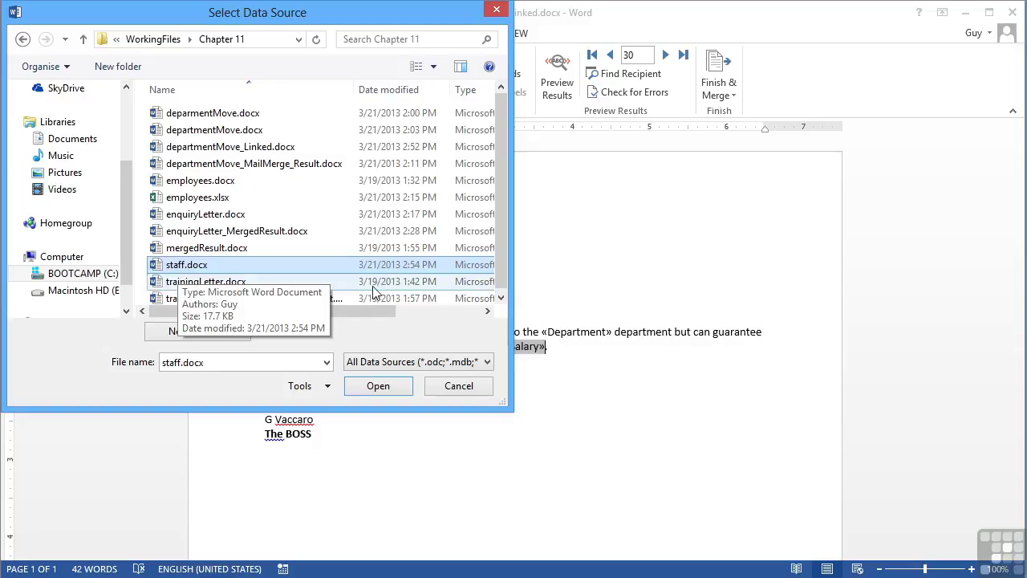
pyautogui.click(377, 385)
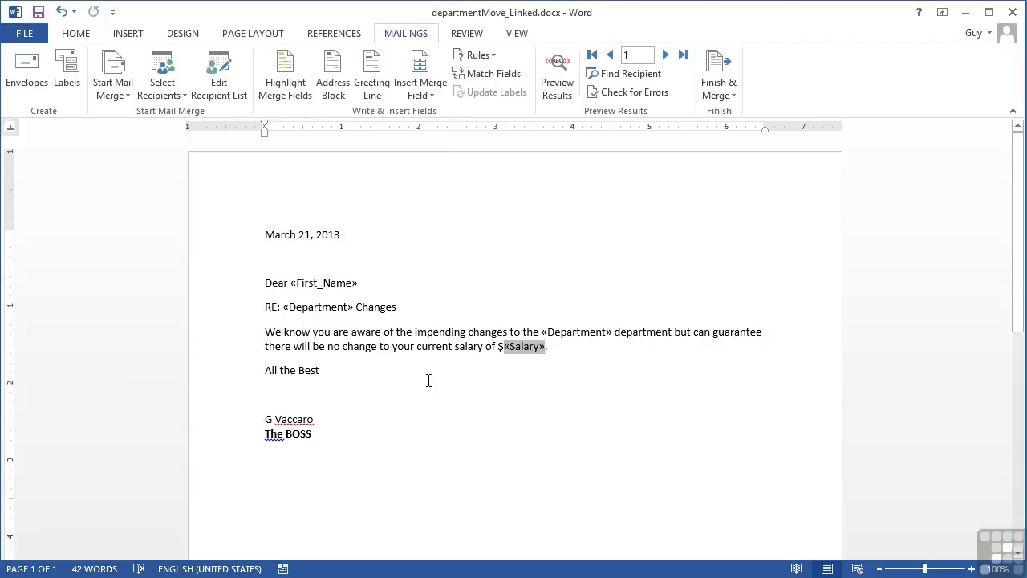
# Step: Preview the merge results and replace the invalid First_Name merge field with the data source's Name field
pyautogui.click(562, 88)
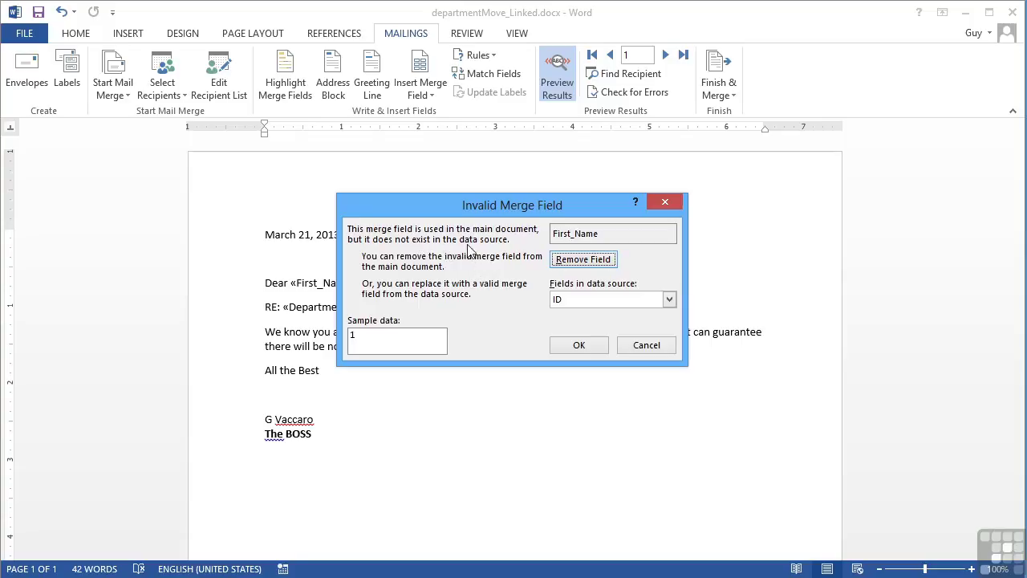
pyautogui.moveTo(524, 208); pyautogui.dragTo(674, 203)
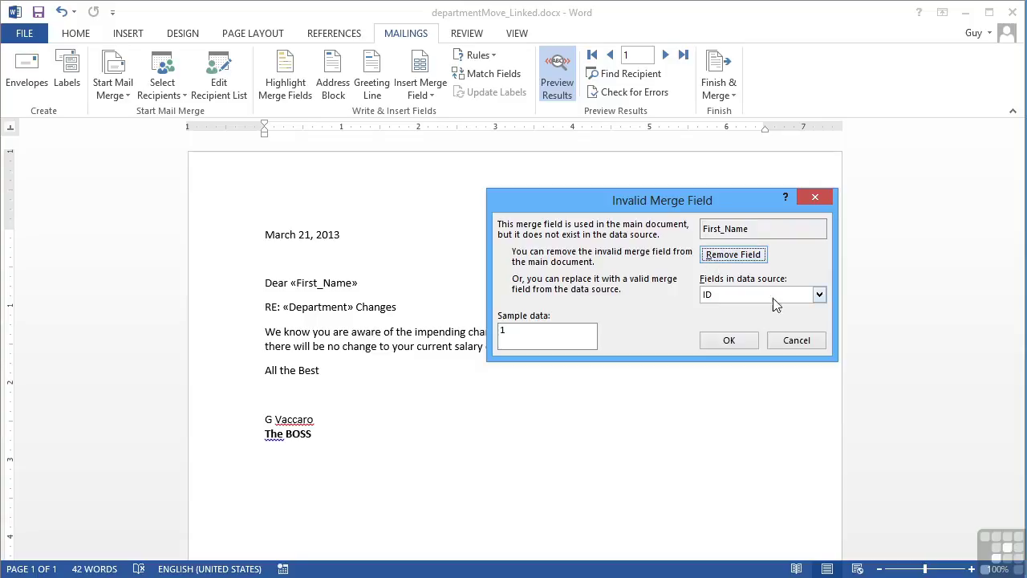
pyautogui.click(820, 295)
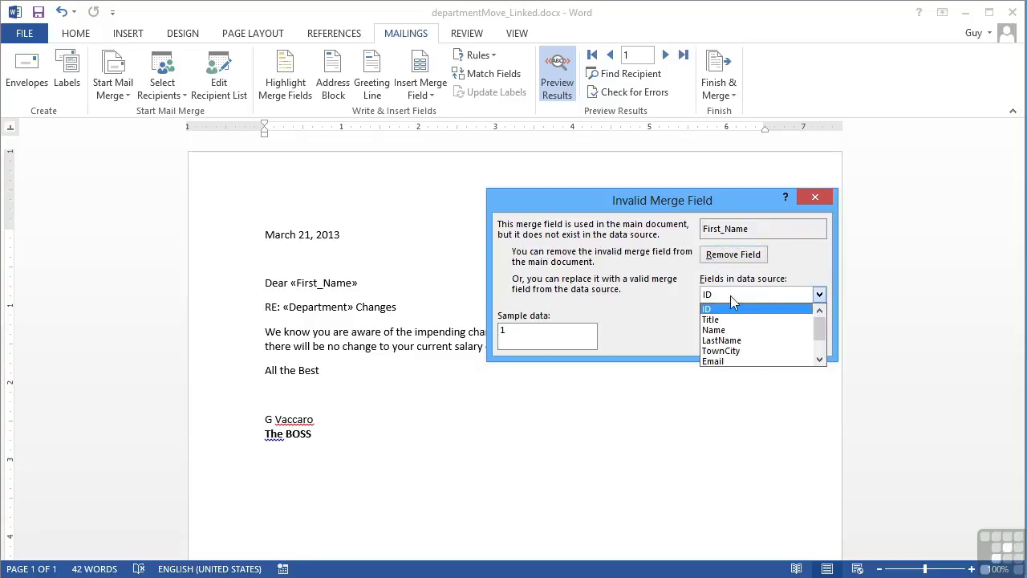
pyautogui.click(722, 330)
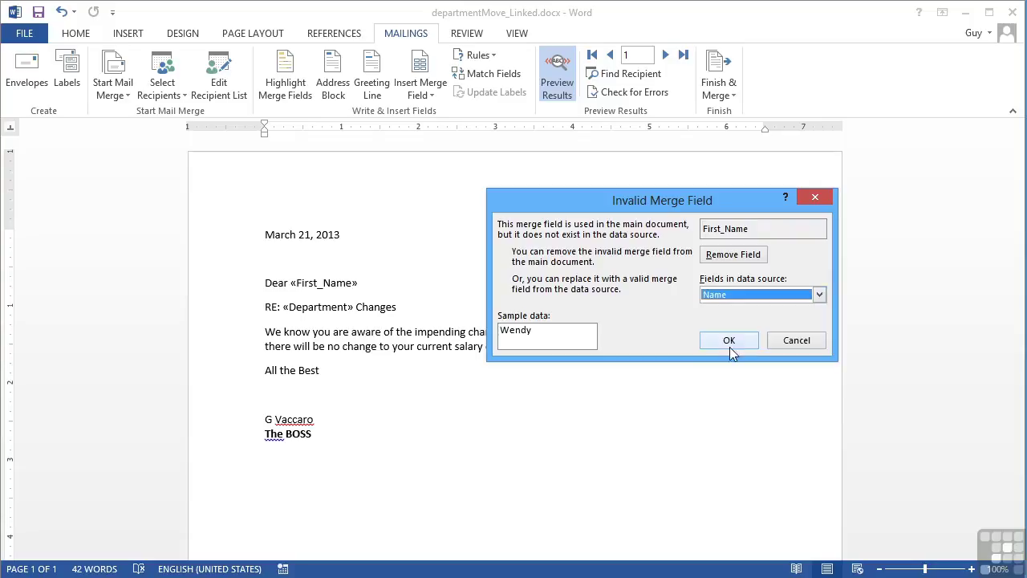
pyautogui.click(729, 344)
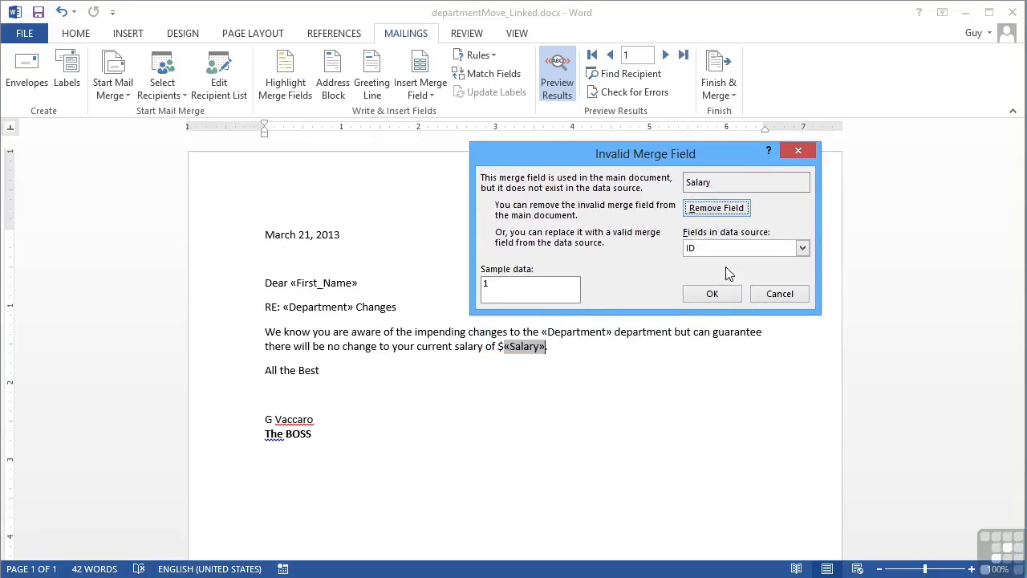
# Step: Replace the invalid Salary merge field with the Wages field from the data source
pyautogui.click(802, 249)
pyautogui.click(803, 312)
pyautogui.click(803, 312)
pyautogui.click(803, 312)
pyautogui.click(727, 304)
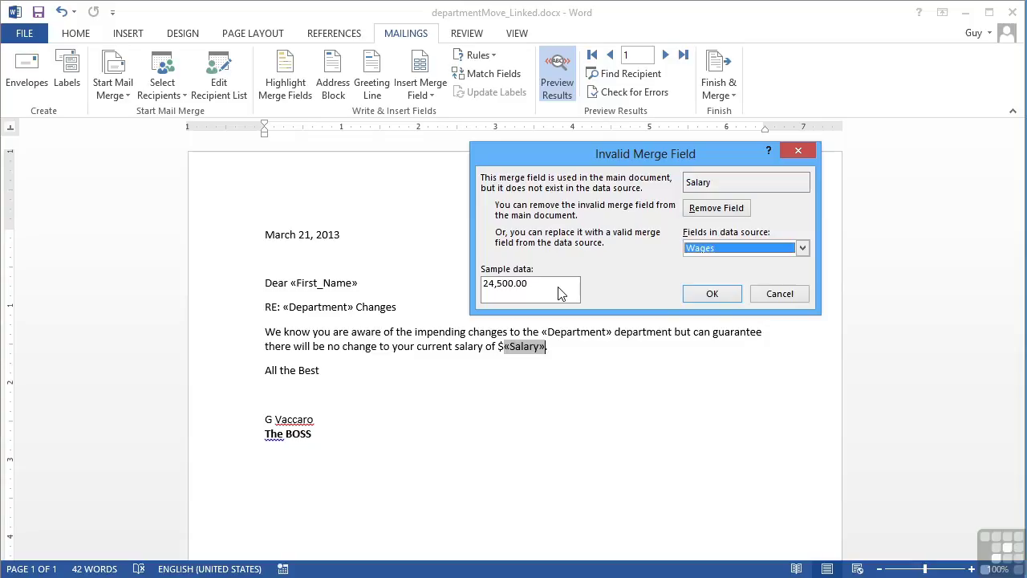
pyautogui.click(713, 294)
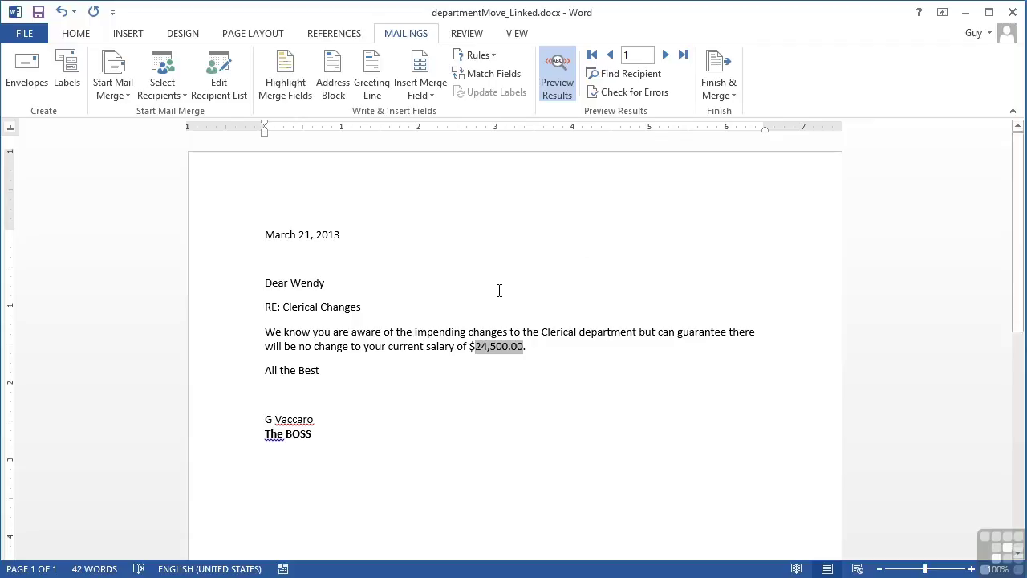
# Step: Finish the merge by producing individual editable letters for all records in a new document
pyautogui.click(716, 94)
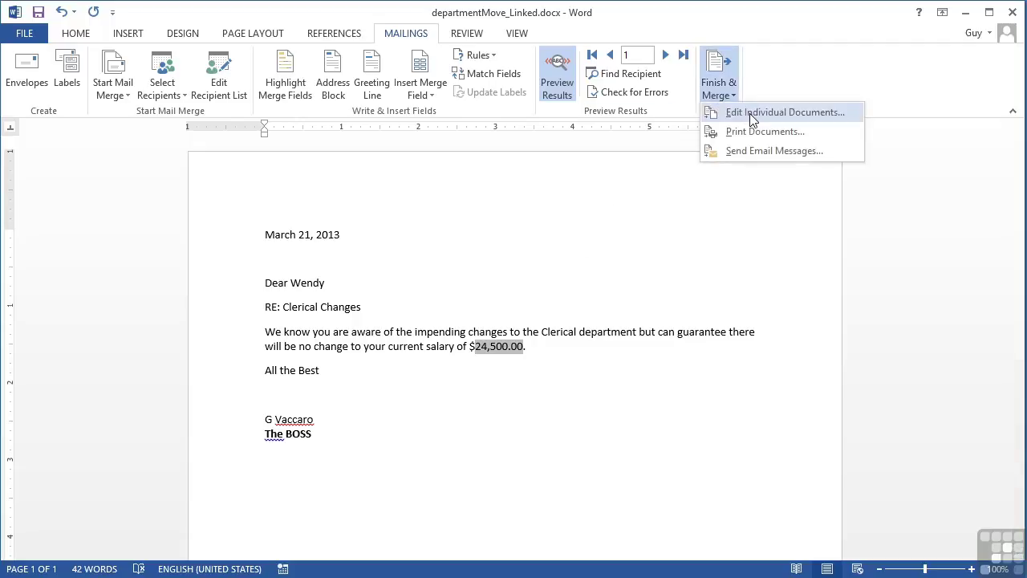
pyautogui.click(744, 112)
pyautogui.click(510, 327)
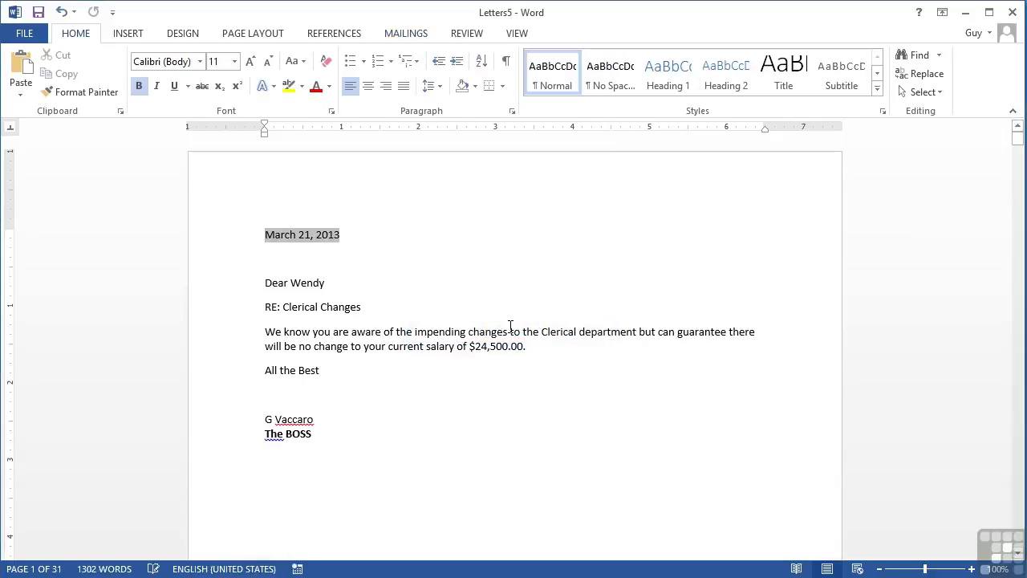
# Step: Look through the merged letters and close their document without saving
pyautogui.scroll(-12, 510, 327)
pyautogui.scroll(-3, 511, 327)
pyautogui.scroll(15, 510, 326)
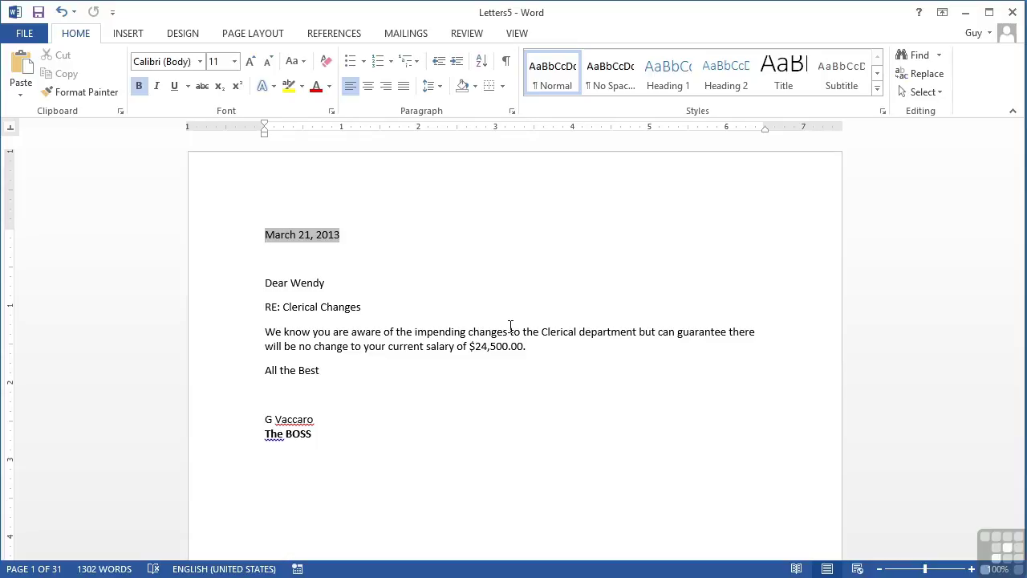
pyautogui.hotkey('ctrl', 'w')
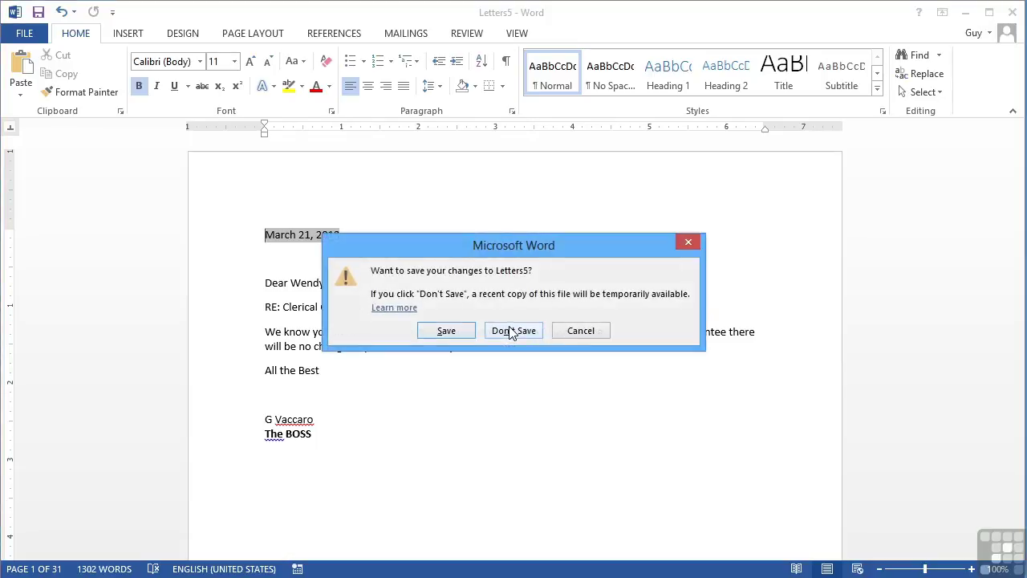
pyautogui.click(512, 330)
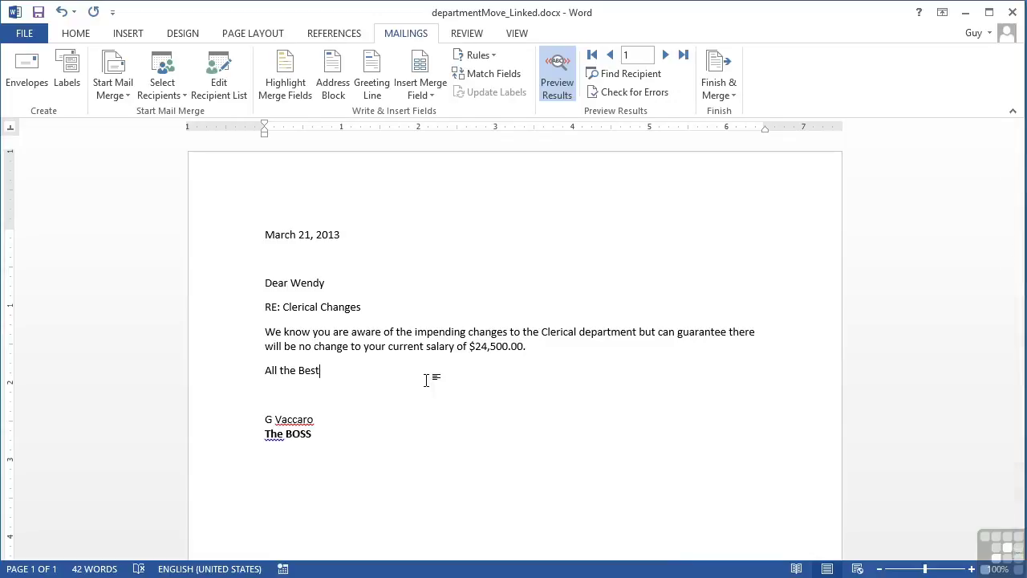
pyautogui.click(170, 93)
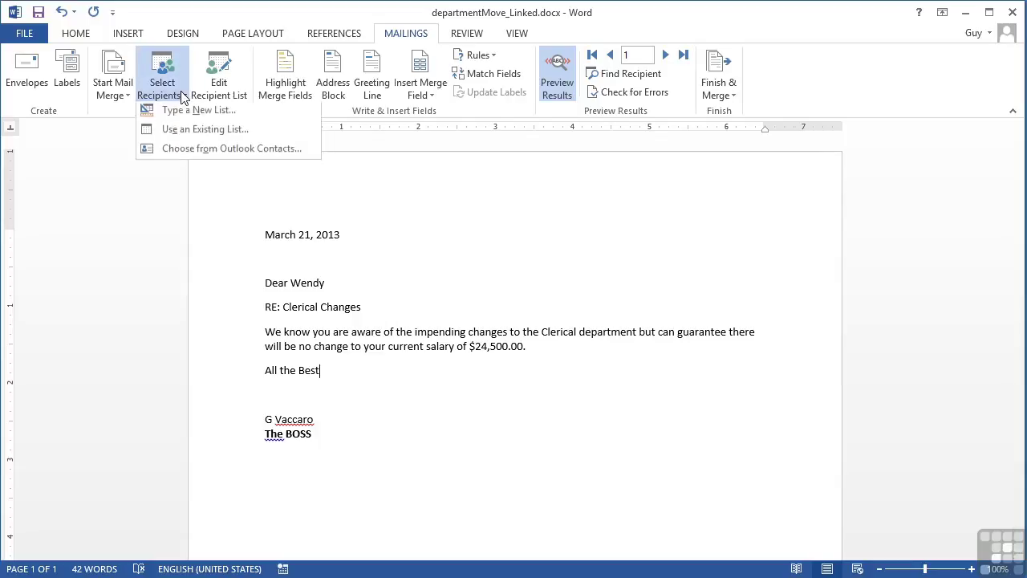
pyautogui.click(198, 137)
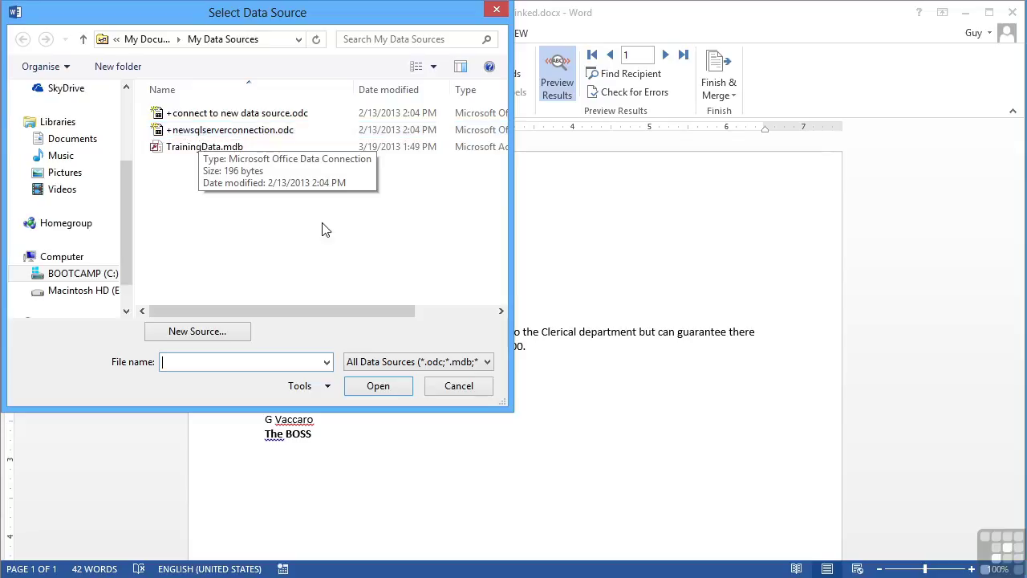
pyautogui.click(462, 389)
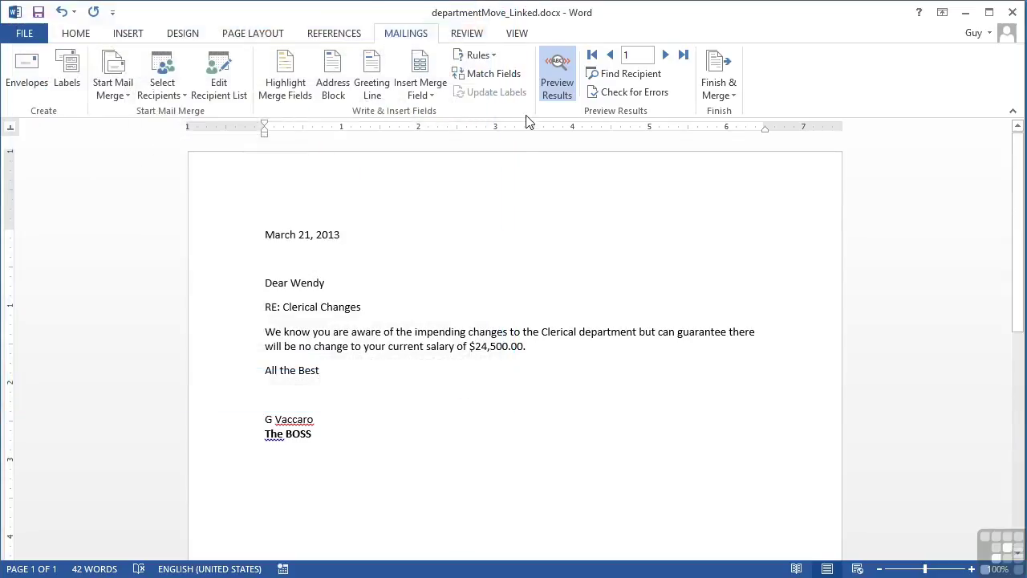